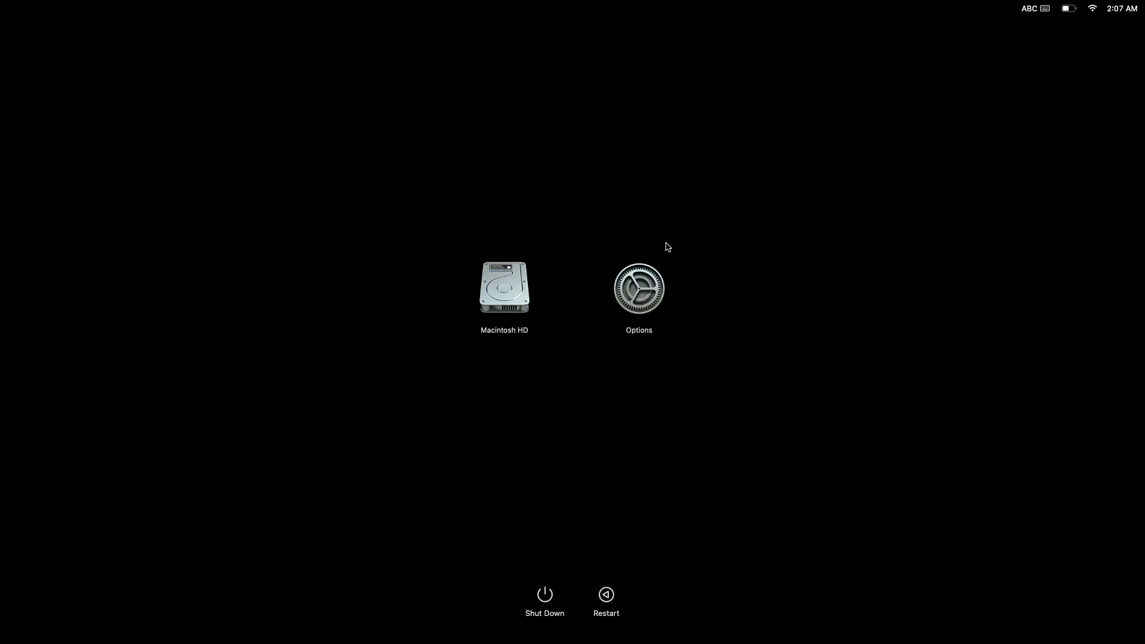
- Start the Mac up into the recovery options instead of Macintosh HD
{"action": "left_click", "coordinate": [649, 291]}
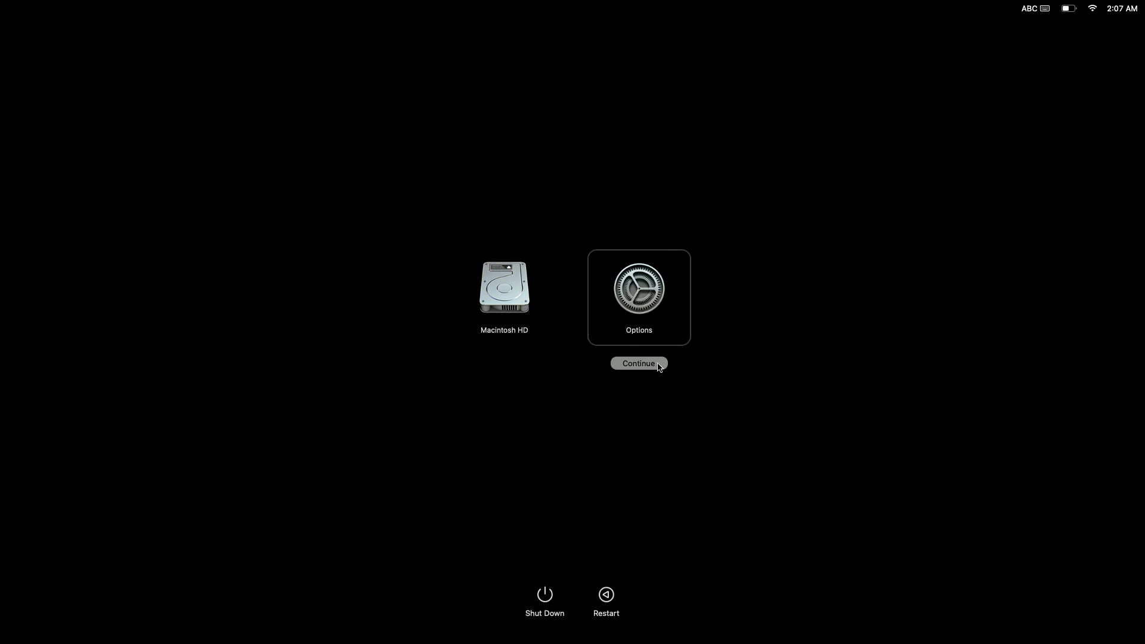
{"action": "left_click", "coordinate": [639, 363]}
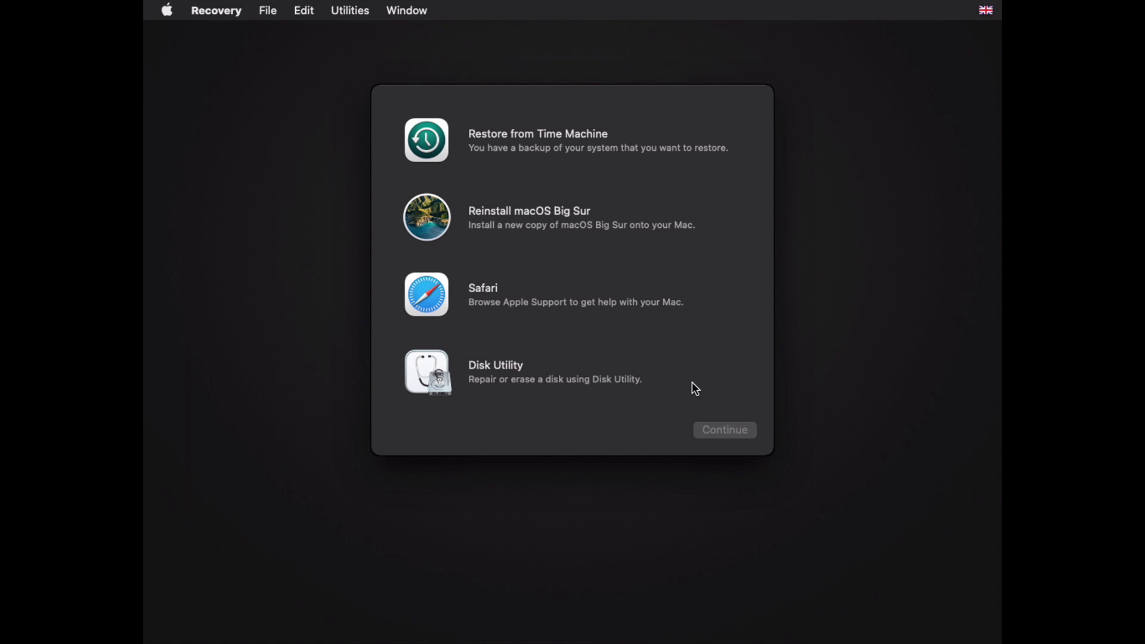
- Select Reinstall macOS Big Sur, then bring up the Apple menu with Restart and Shut Down
{"action": "left_click", "coordinate": [698, 219]}
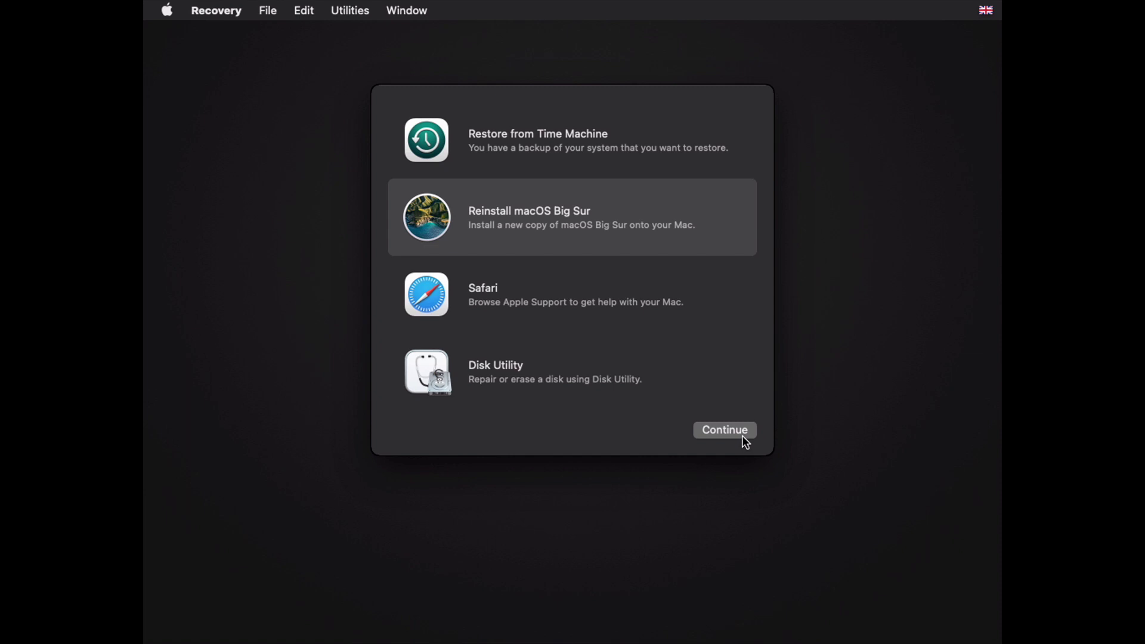
{"action": "left_click", "coordinate": [166, 11]}
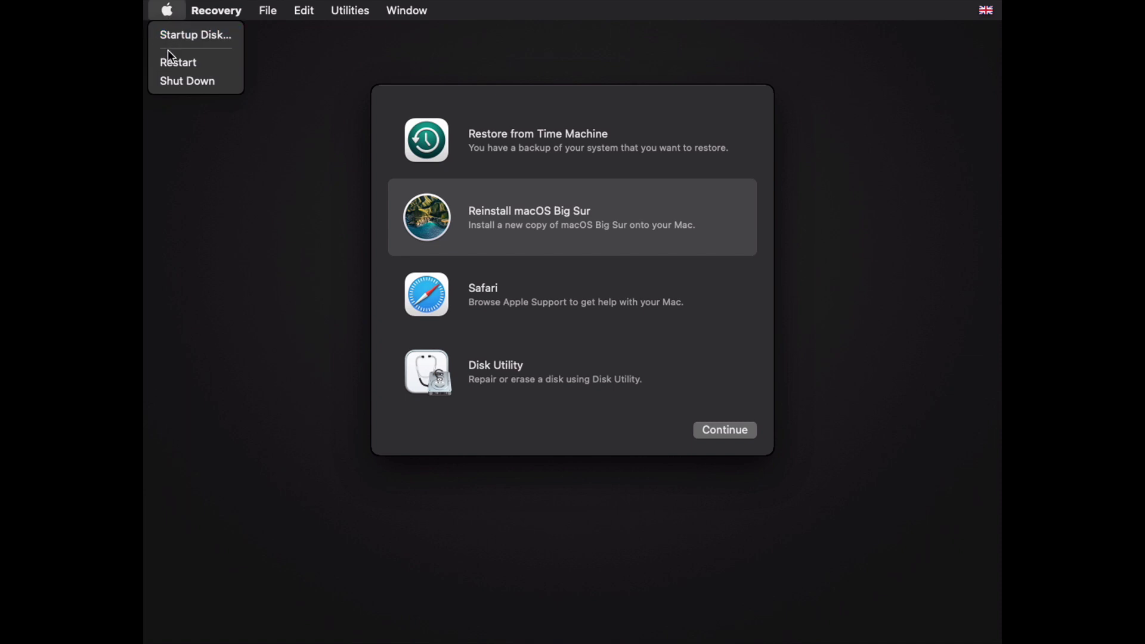